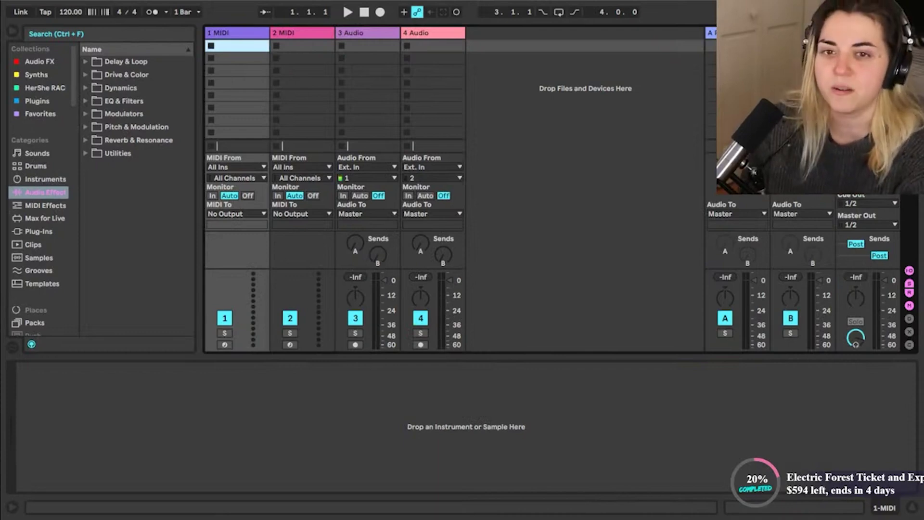
Switch to the arrangement timeline and set the project tempo to 170 BPM.
key("Tab")
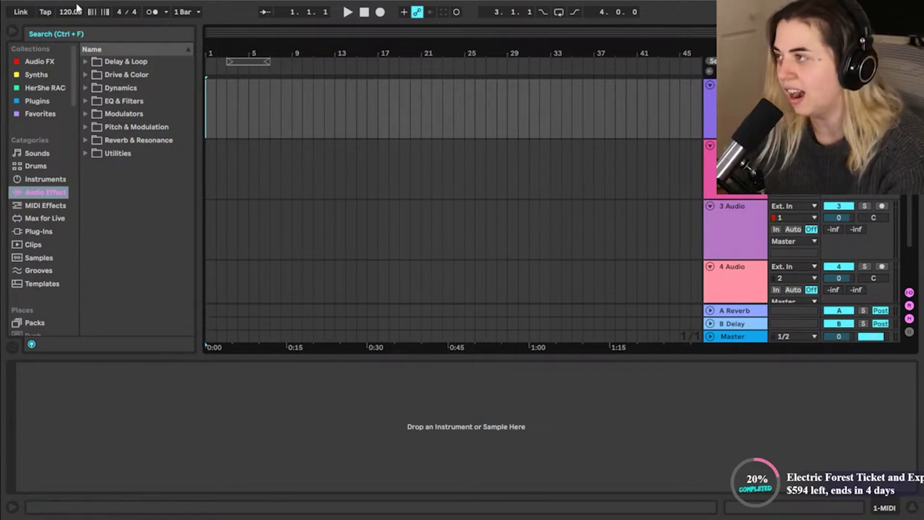
left_click(66, 14)
type("170")
key("Return")
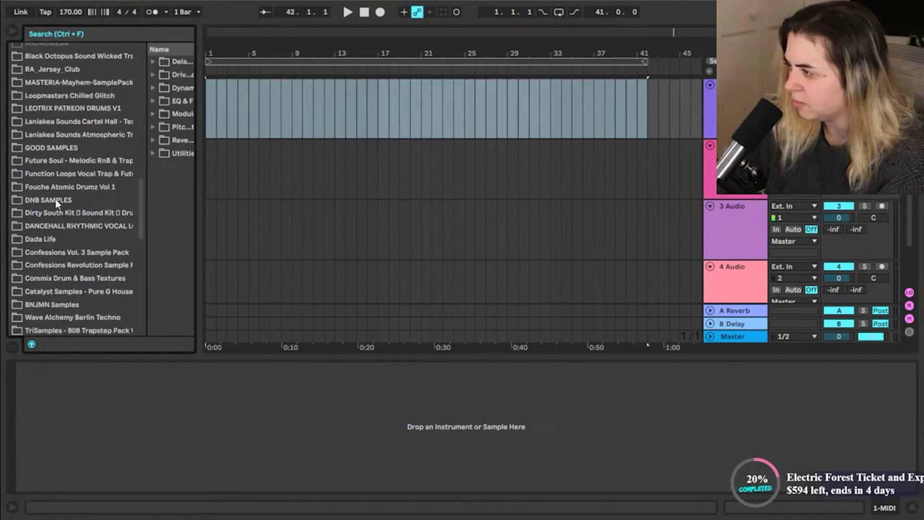
From the DNB SAMPLES folder, load K_SONIC_OOONOICEM8_SNARE_06.wav onto the kick pad of the second track's Drum Rack.
left_click(121, 199)
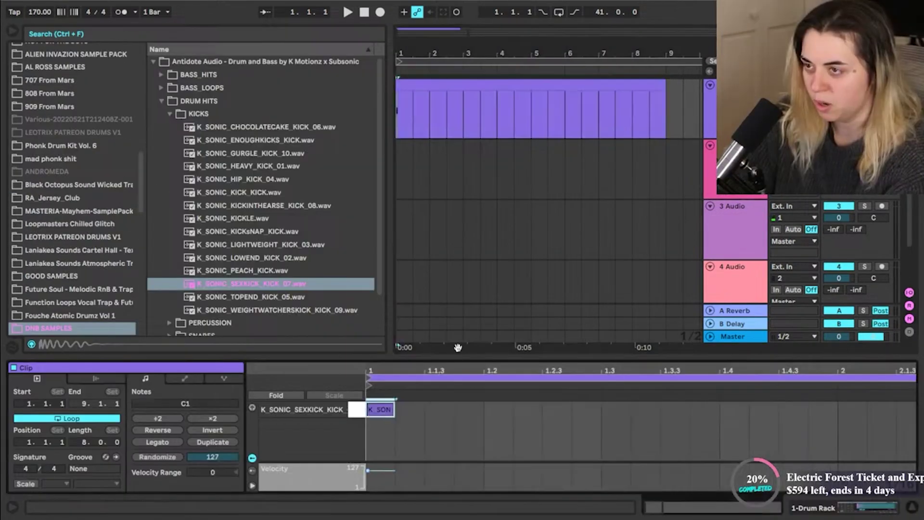
key("space")
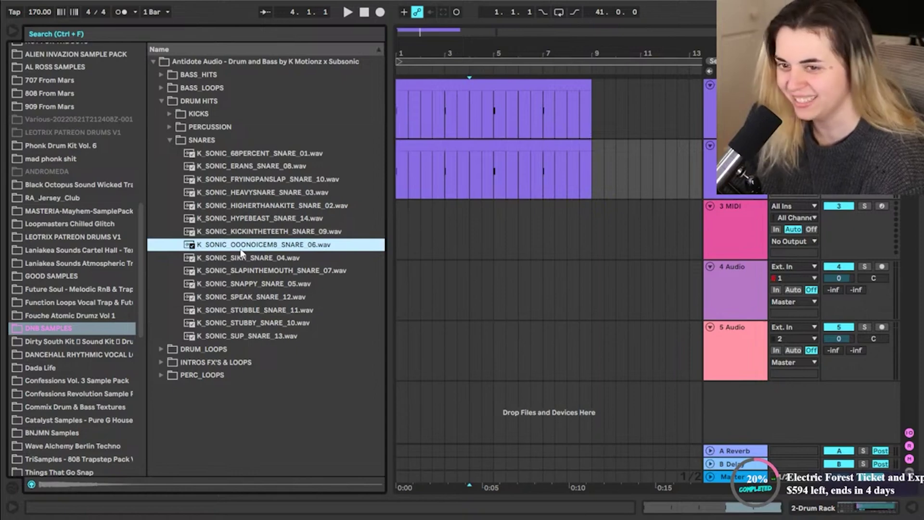
double_click(711, 168)
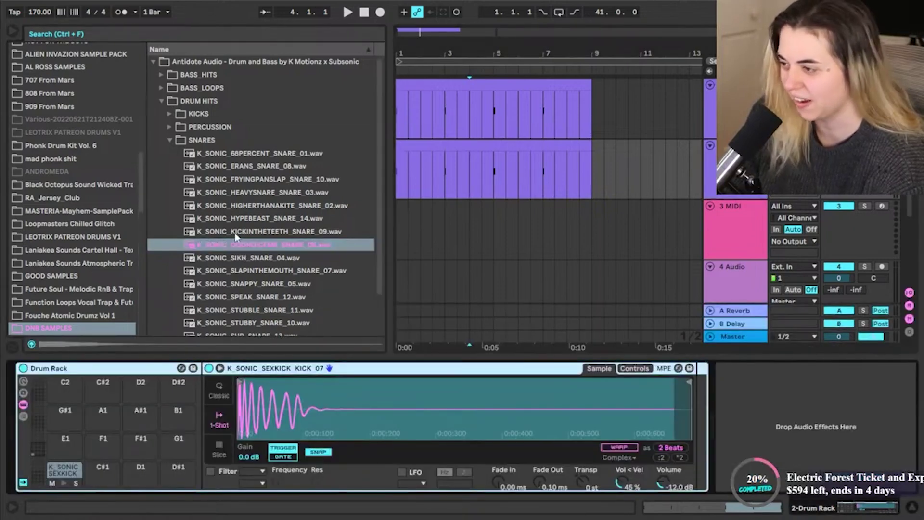
left_click_drag(244, 247, 64, 479)
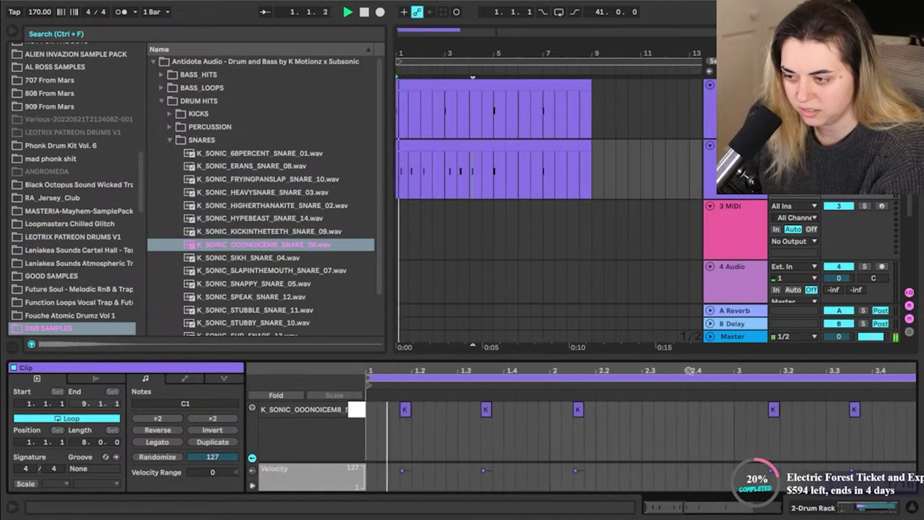
Stop playback and delete the snare notes in bars 3 and 4 of the second drum clip.
key("space")
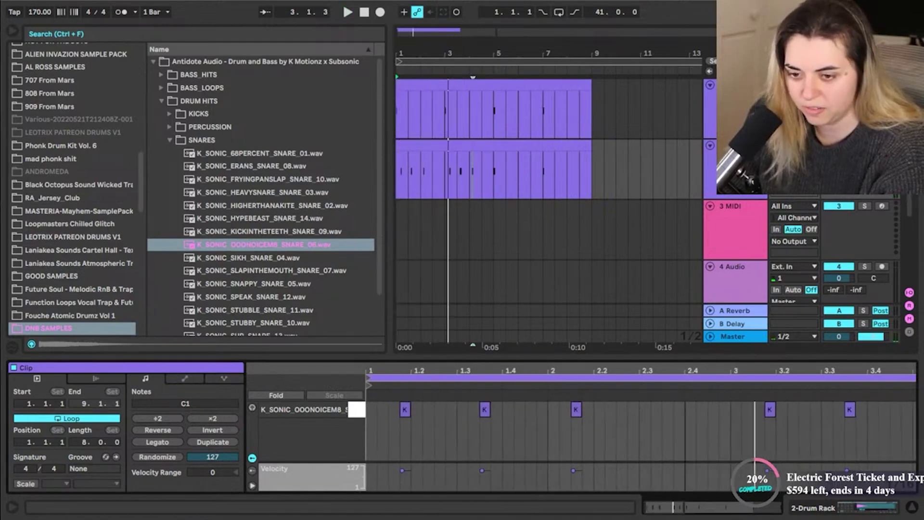
left_click_drag(689, 370, 598, 371)
left_click_drag(638, 433, 797, 406)
key("Delete")
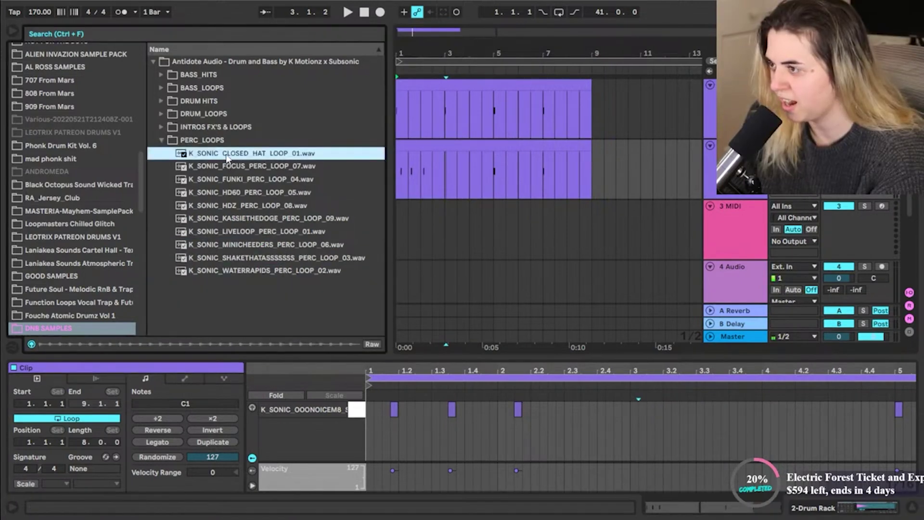
Place K_SONIC_CLOSED_HAT_LOOP_01.wav on track 3 from bar 1 and play it together with the drums.
left_click_drag(228, 159, 399, 236)
key("space")
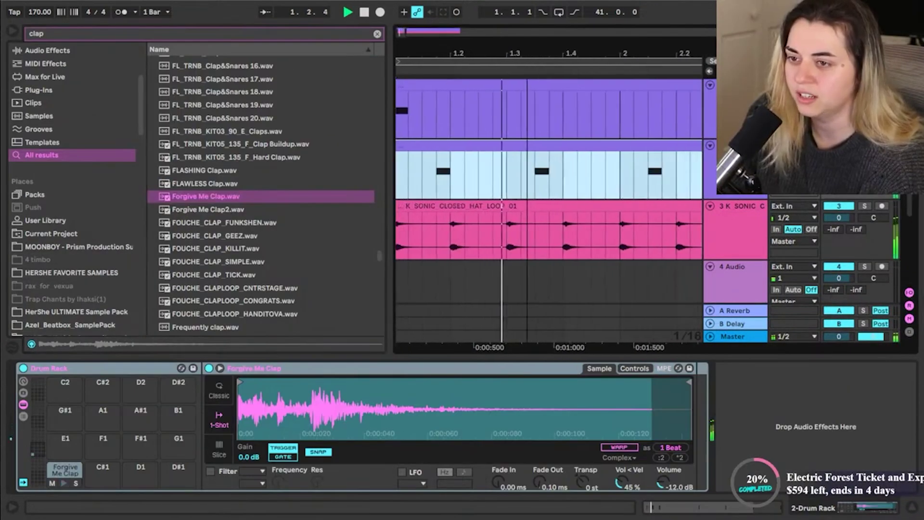
left_click_drag(433, 52, 433, 22)
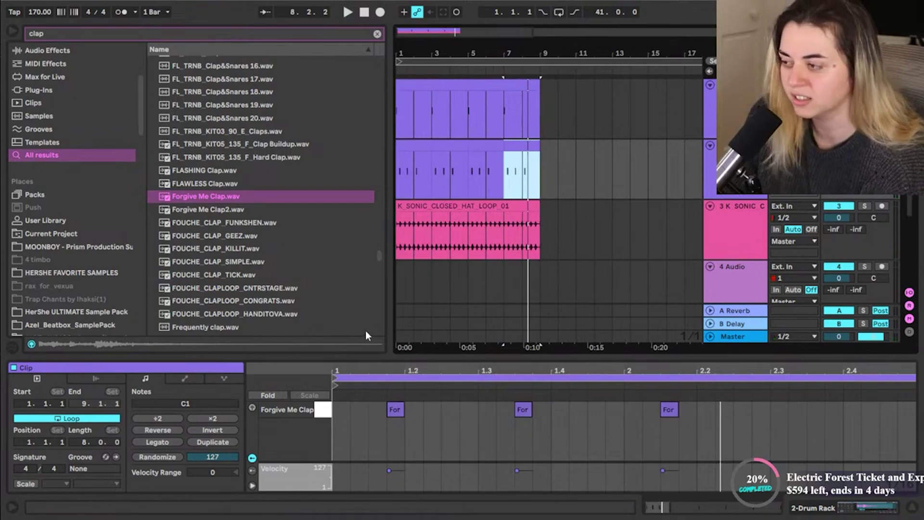
Load the "Hershe clean basic sub" preset in Serum on the track below the hat loop and close the plugin window.
key("ctrl+alt+l")
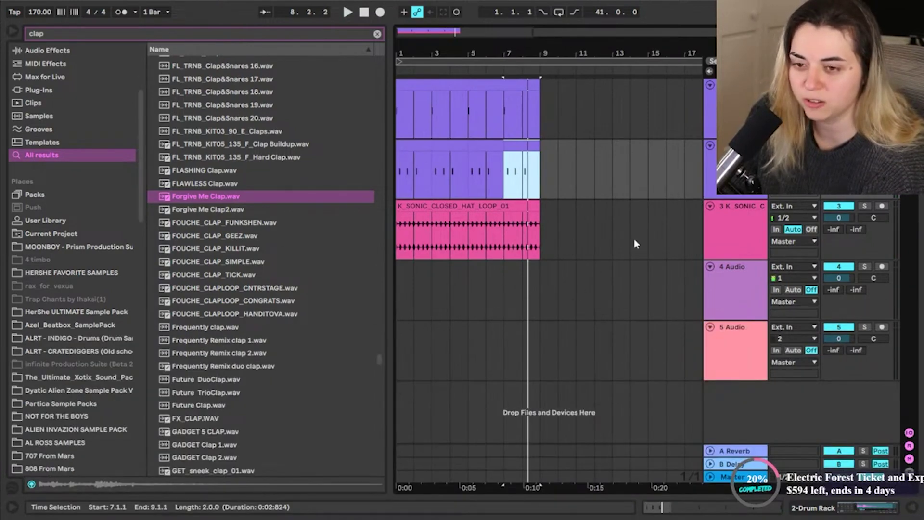
left_click(736, 146)
left_click(732, 247)
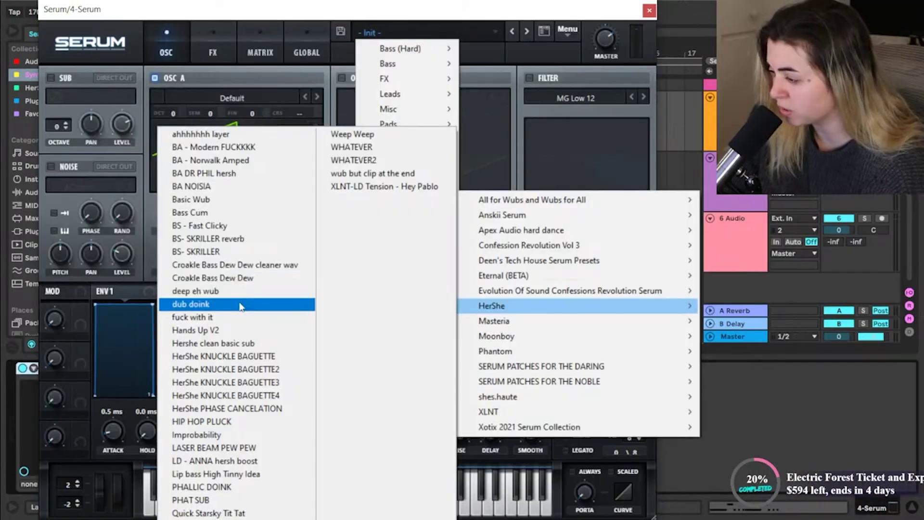
left_click(241, 344)
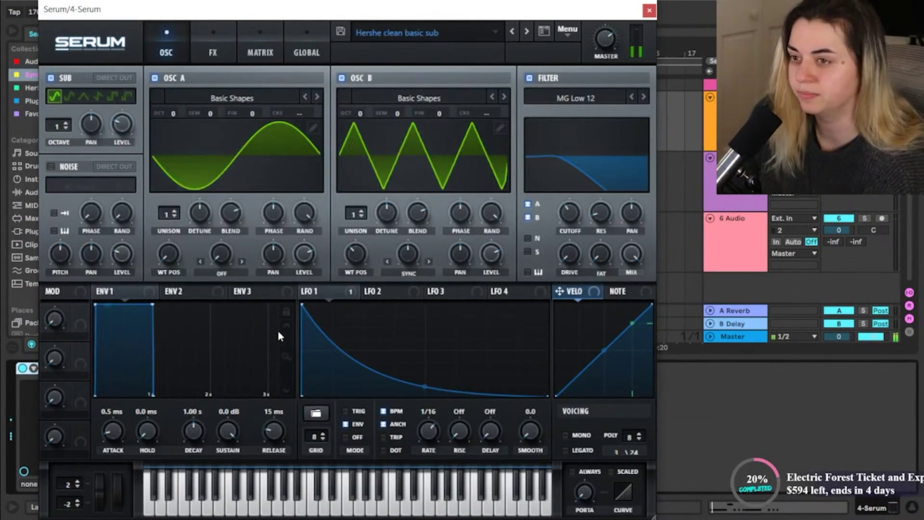
left_click(650, 12)
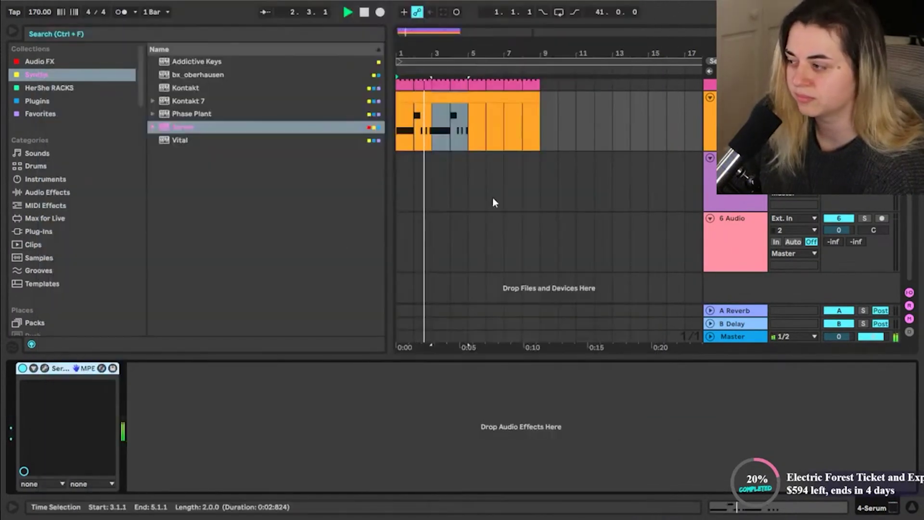
Open the Serum bass clip in the note editor and play the bassline.
double_click(436, 97)
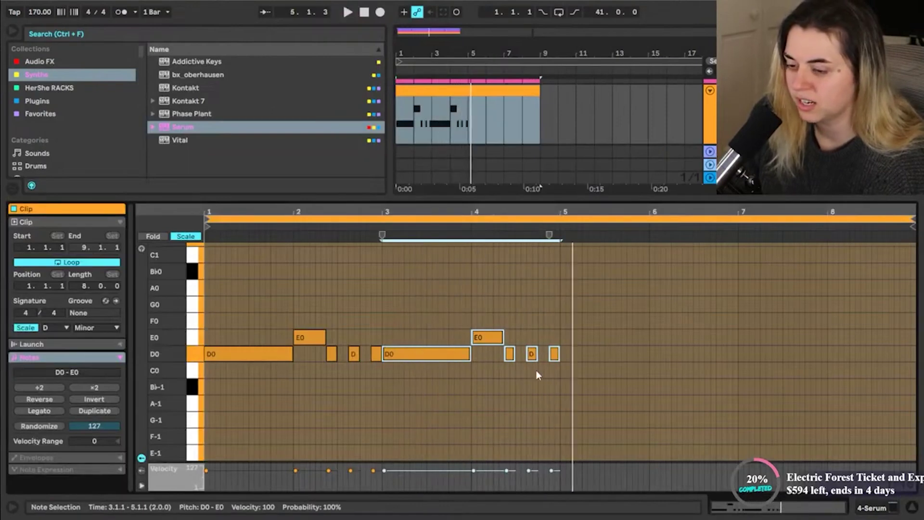
key("space")
left_click(544, 378)
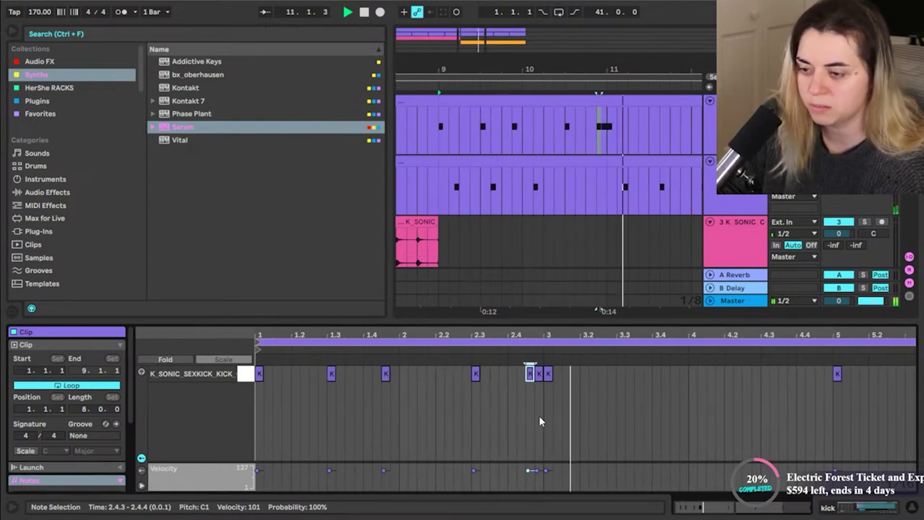
Play back the kick pattern and select the kick notes from 1.1.1 to 2.4.4.
key("space")
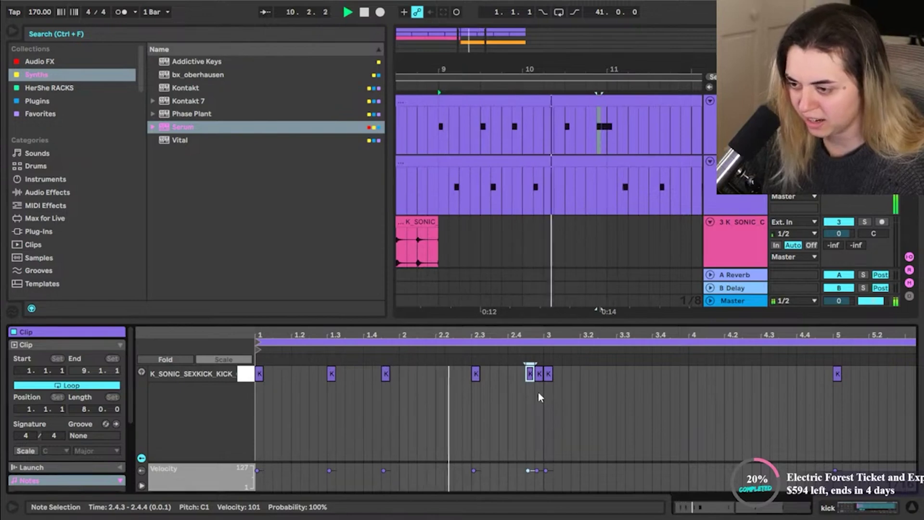
key("space")
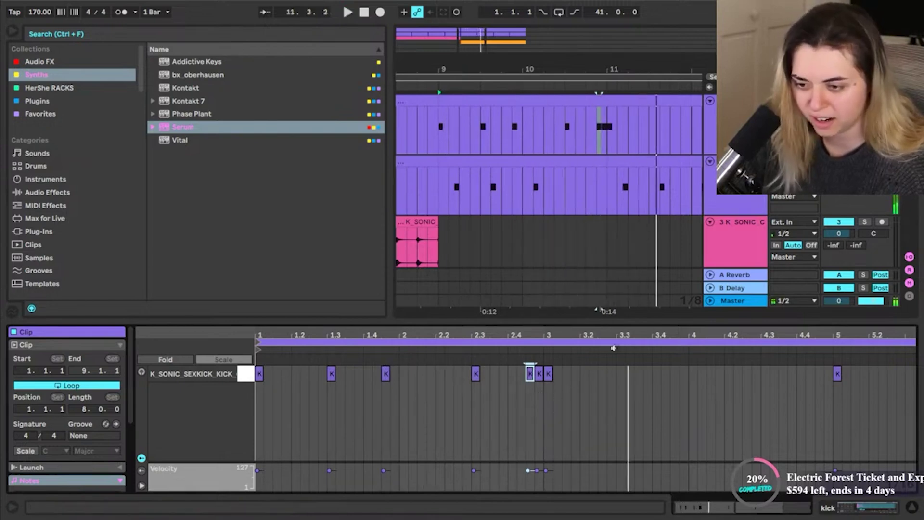
left_click_drag(629, 333, 630, 308)
left_click_drag(382, 385, 255, 366)
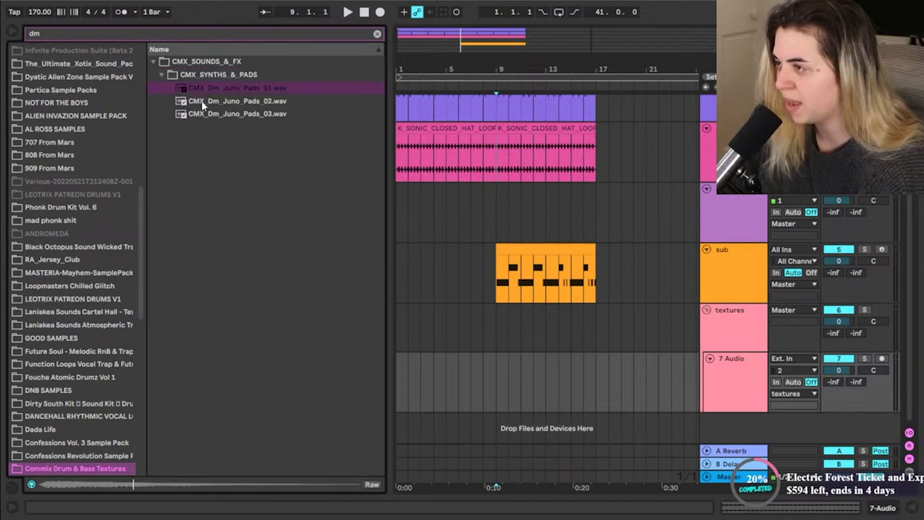
Preview the CMX Dm Juno pads, place CMX_Dm_Juno_Pads_03.wav at bar 1 of the textures group's audio track, and play it.
left_click(201, 102)
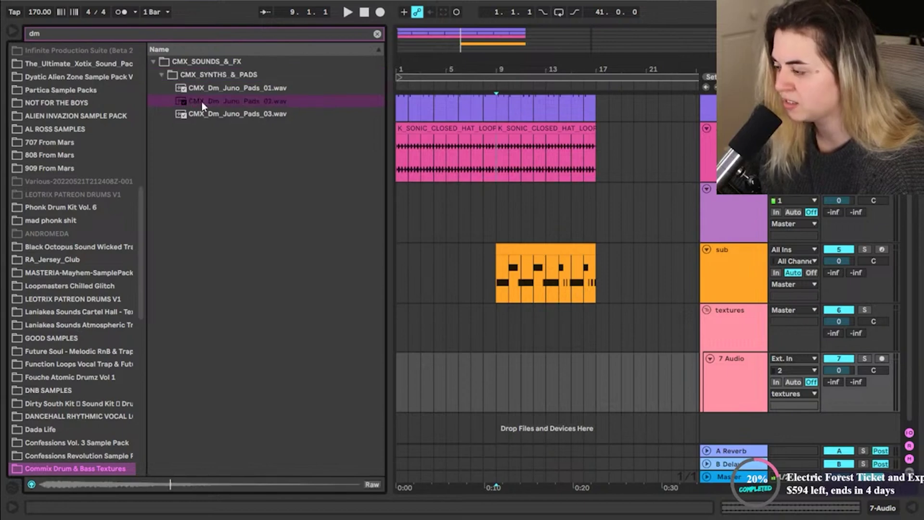
left_click(203, 115)
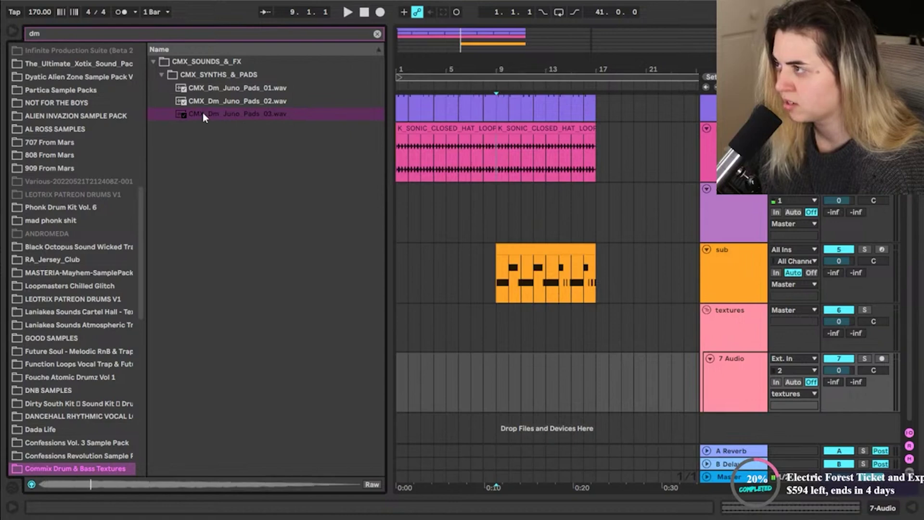
left_click_drag(206, 109, 399, 380)
key("space")
key("space")
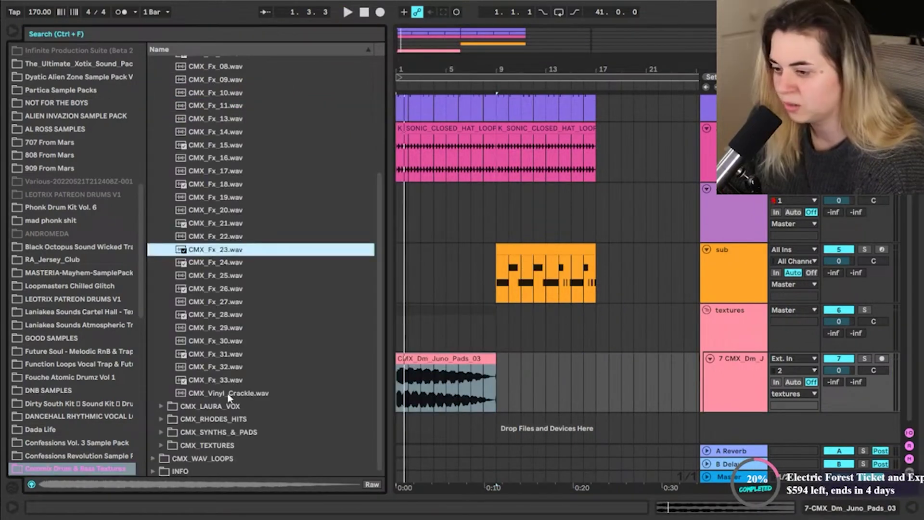
Place CMX_Vinyl_Crackle.wav at bar 1 on a new audio track and move that track into the textures group.
left_click_drag(229, 394, 400, 429)
left_click(711, 406)
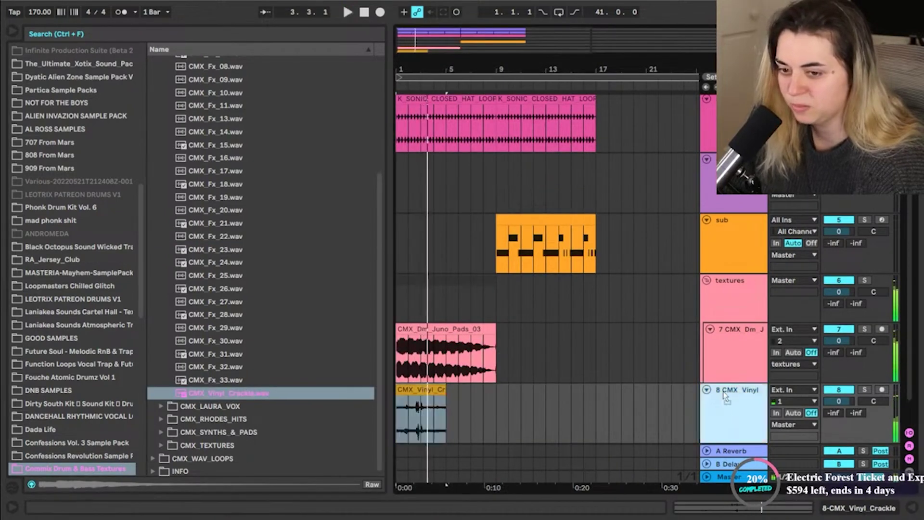
left_click_drag(721, 379, 721, 379)
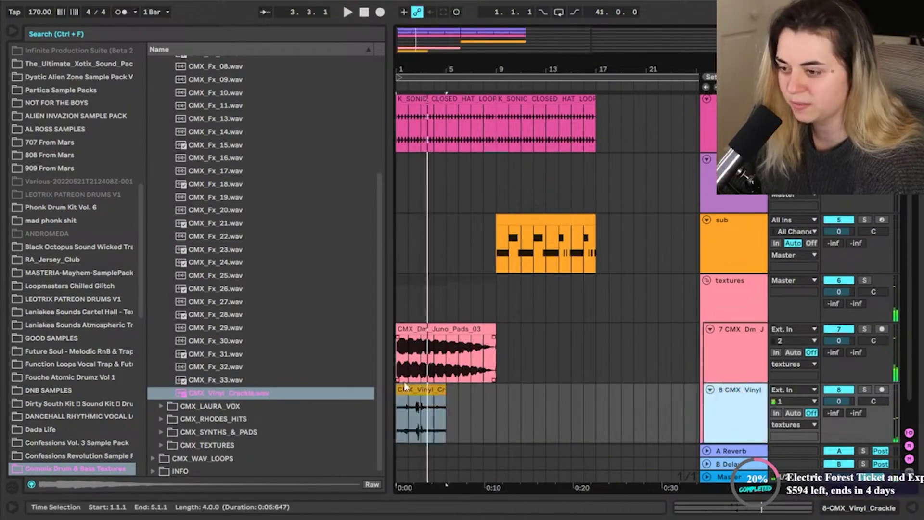
left_click(203, 357)
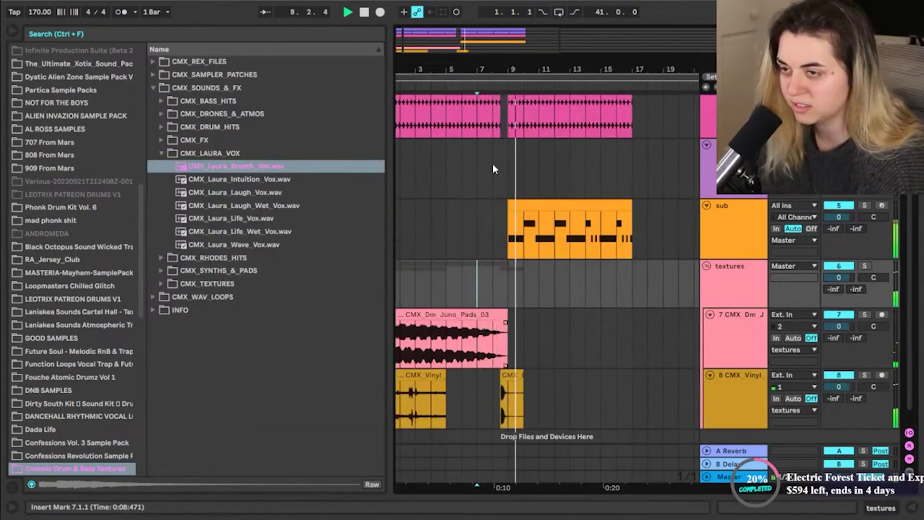
Hide the device view and play the arrangement from bar 10 to check the layered textures.
key("space")
mouse_move(492, 64)
left_mouse_down()
mouse_move(485, 38)
mouse_move(481, 57)
left_mouse_up()
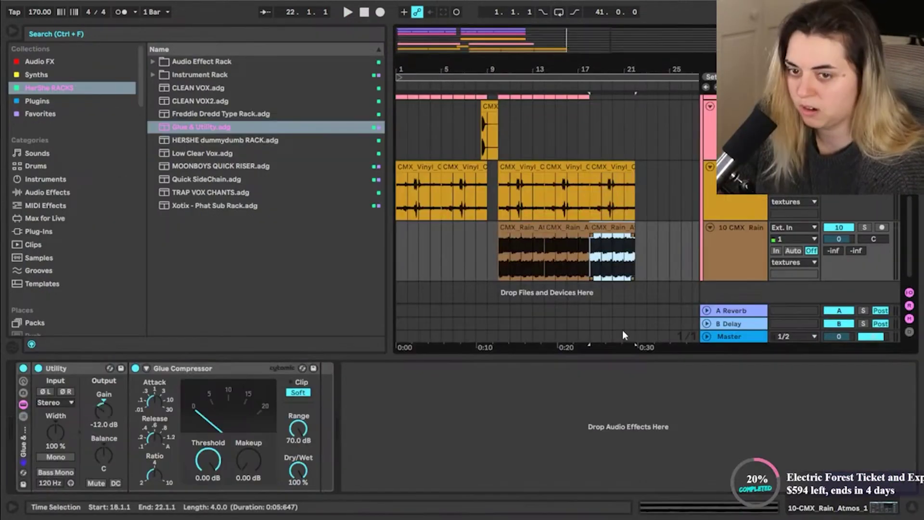
left_click_drag(609, 356, 610, 433)
scroll(501, 212, "up", 2)
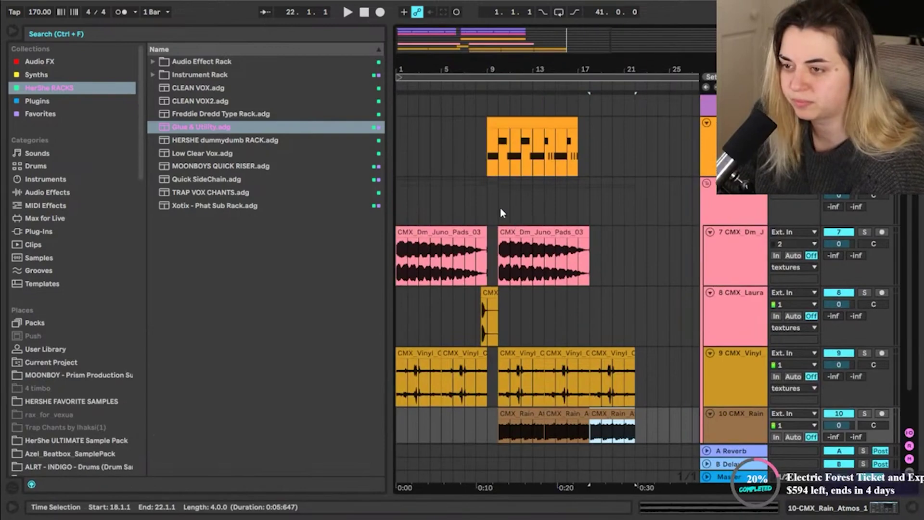
left_click(500, 210)
key("space")
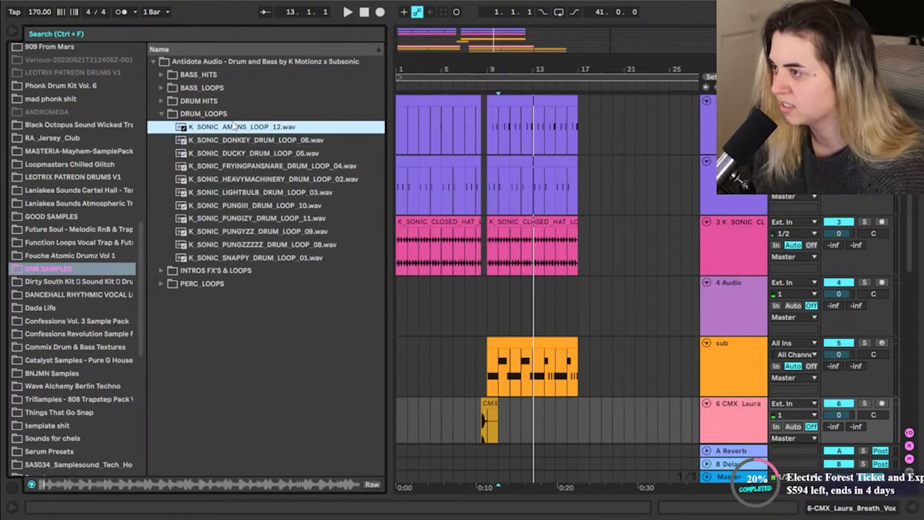
Place K_SONIC_AMENS_LOOP_12.wav on empty audio track 4 at bar 9 and deactivate the snare clip across bars 9 to 17.
left_click_drag(232, 129, 495, 305)
left_click_drag(488, 182, 577, 184)
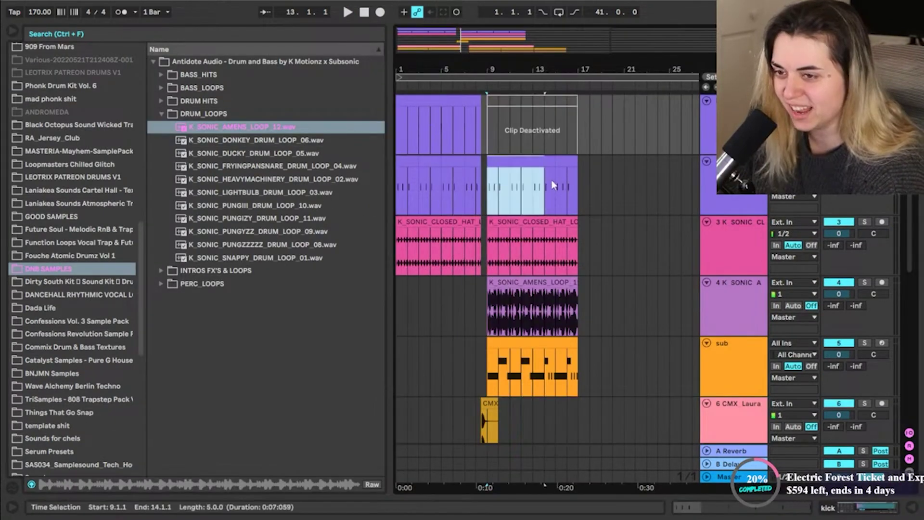
key("0")
Play the arrangement from just before bar 9 to hear the amen loop with the other parts.
left_click(483, 200)
key("space")
scroll(498, 265, "down", 3)
scroll(496, 263, "down", 2)
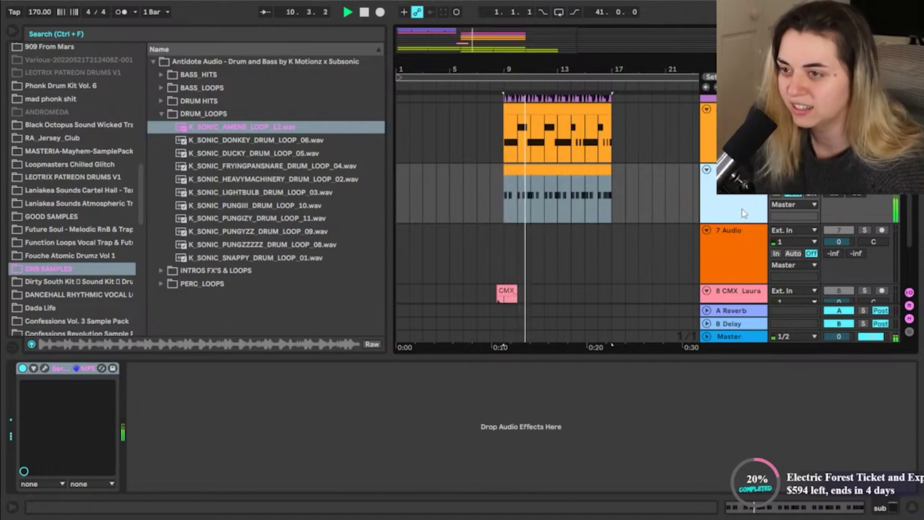
Load the PL - Glass preset in the soloed track's Serum, reposition the plugin window, and browse the other Pluck presets.
scroll(596, 319, "up", 3)
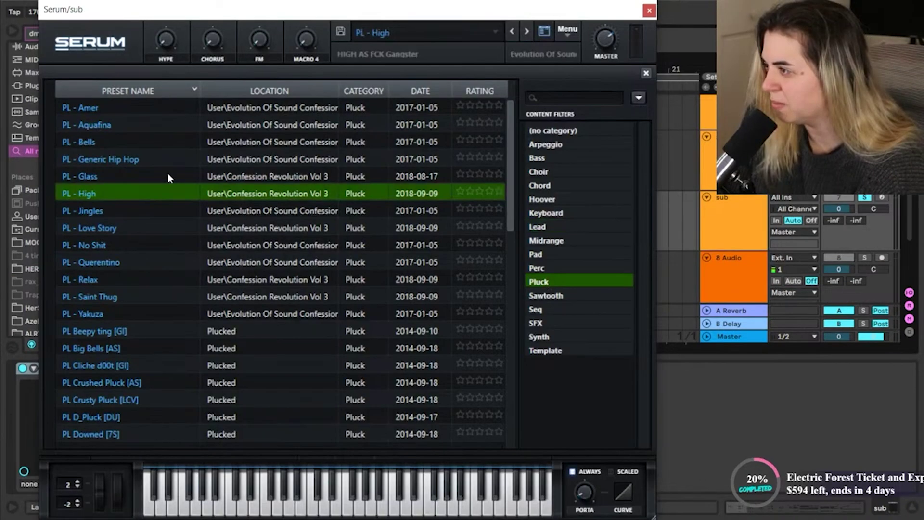
left_click(168, 175)
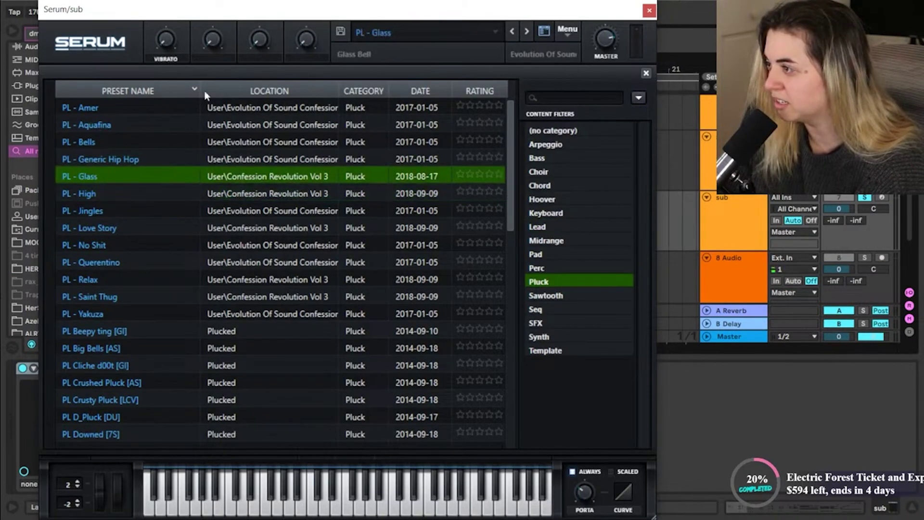
left_click_drag(241, 18, 368, 276)
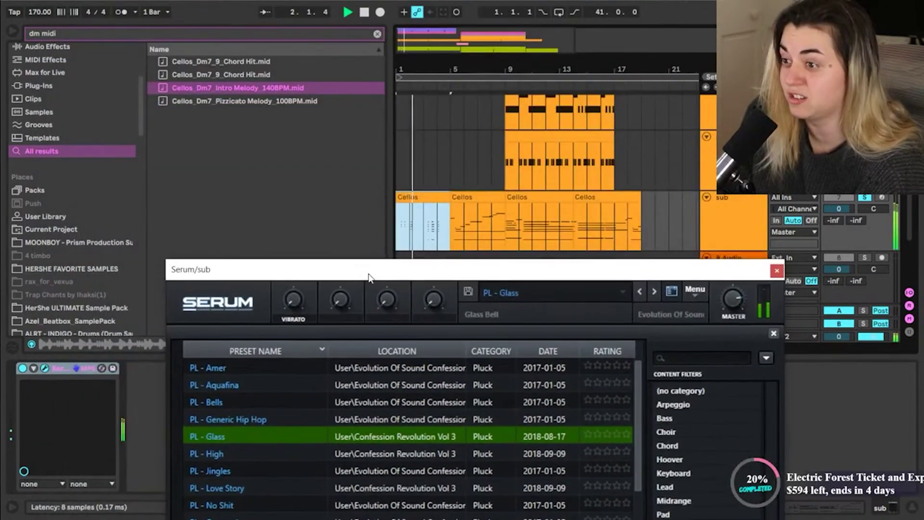
left_click_drag(369, 276, 291, 55)
scroll(185, 277, "down", 2)
scroll(185, 279, "down", 8)
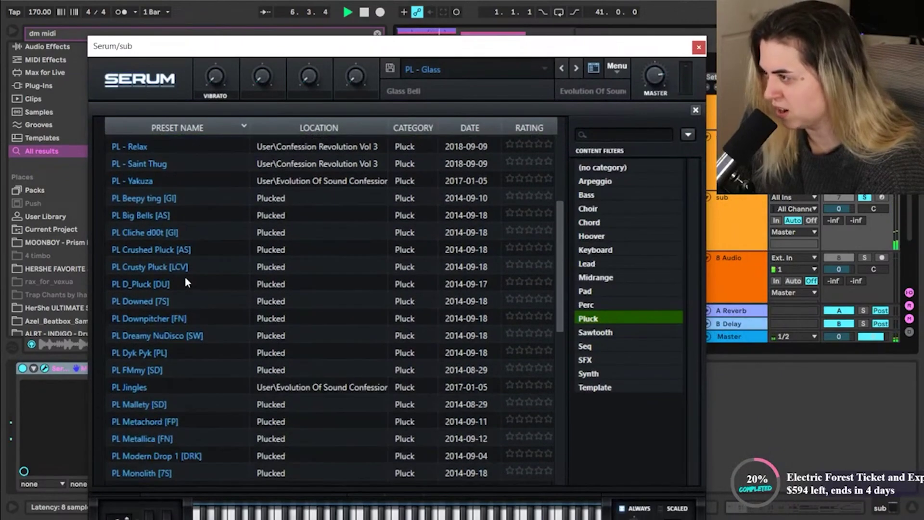
scroll(185, 277, "down", 20)
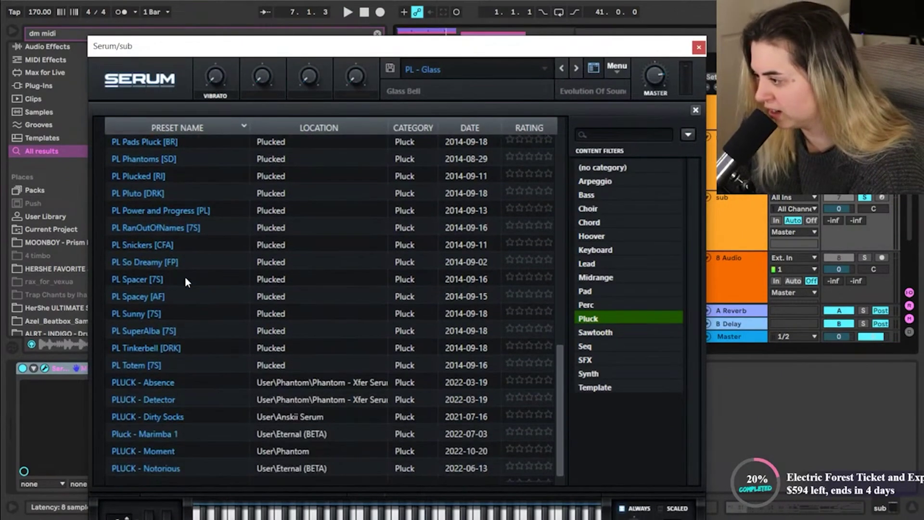
scroll(187, 281, "down", 1)
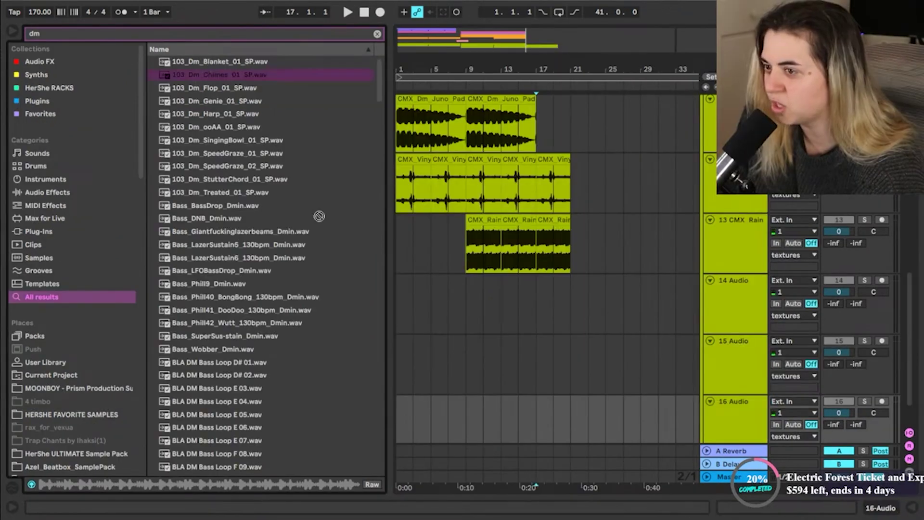
Place 103_Dm_Chimes_01_SP, 103_Dm_Genie_01_SP and 103_Dm_Harp_01_SP at bar 1 on textures tracks 14 to 16, and duplicate the Harp clip.
left_click_drag(442, 356, 400, 314)
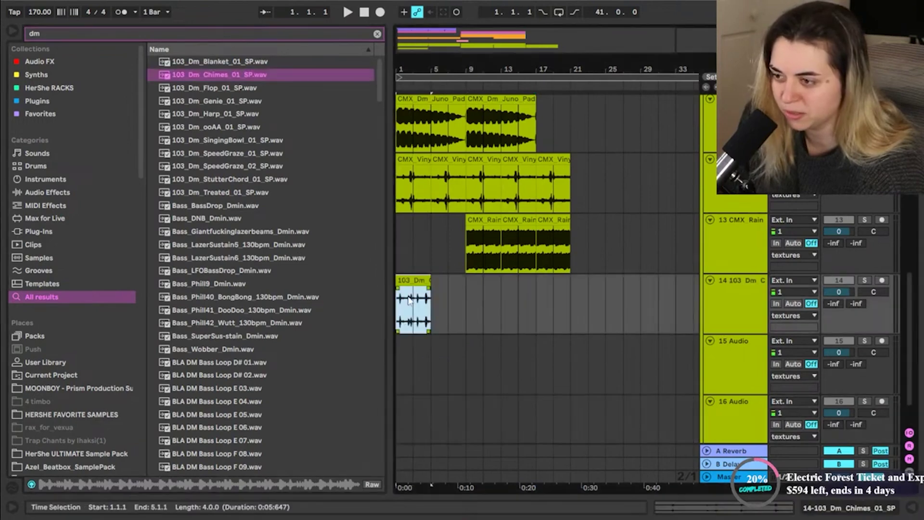
left_click(410, 359)
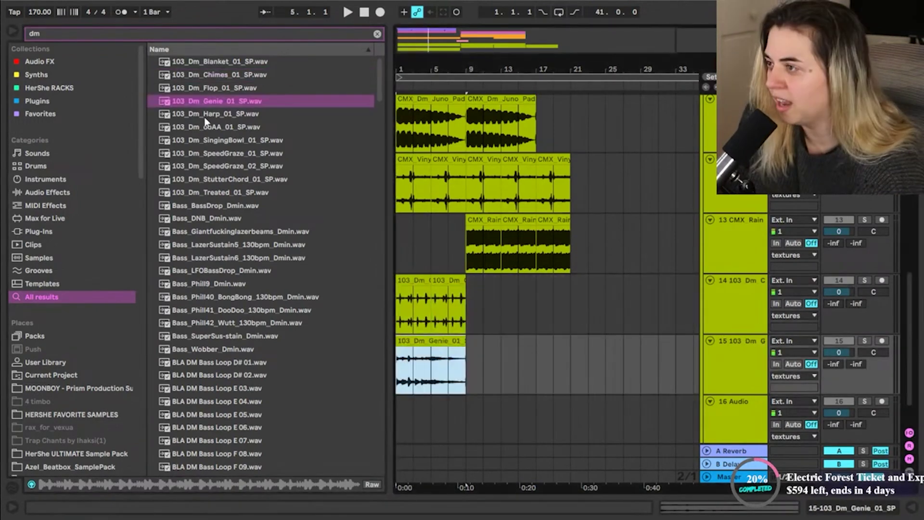
left_click_drag(206, 120, 265, 196)
left_click_drag(393, 411, 419, 362)
key("ctrl+d")
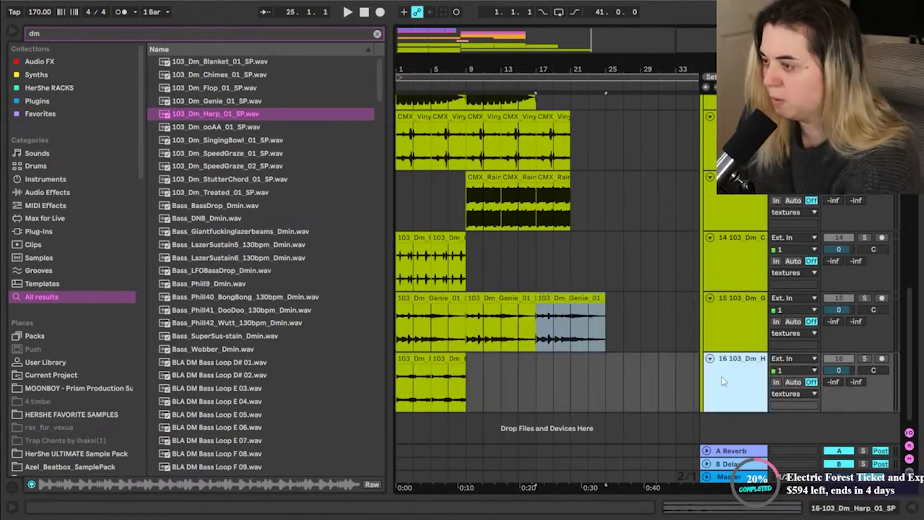
Add audio tracks 17 and 18 to the textures group and place LSATRB_Themba_Sitar_140BPM_Dm.wav at bar 9 on track 17.
key("ctrl+t")
key("ctrl+t")
scroll(217, 305, "down", 3)
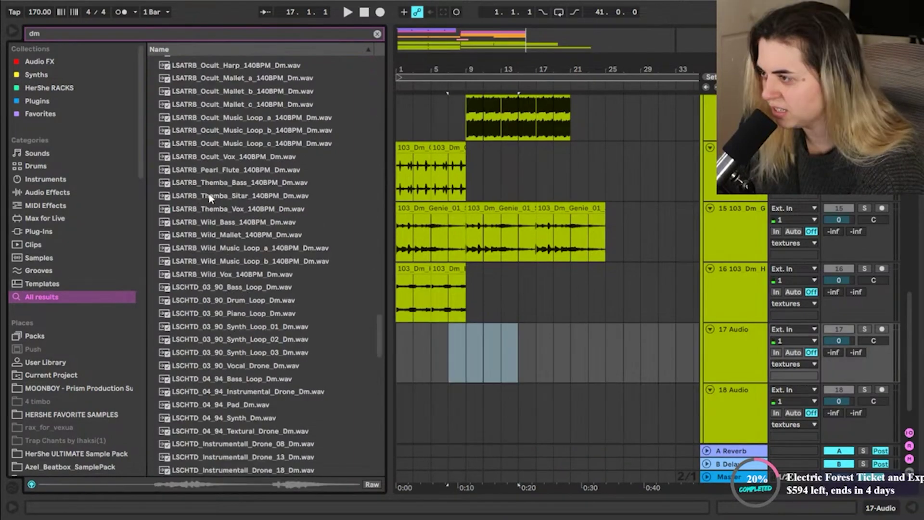
left_click_drag(385, 331, 474, 347)
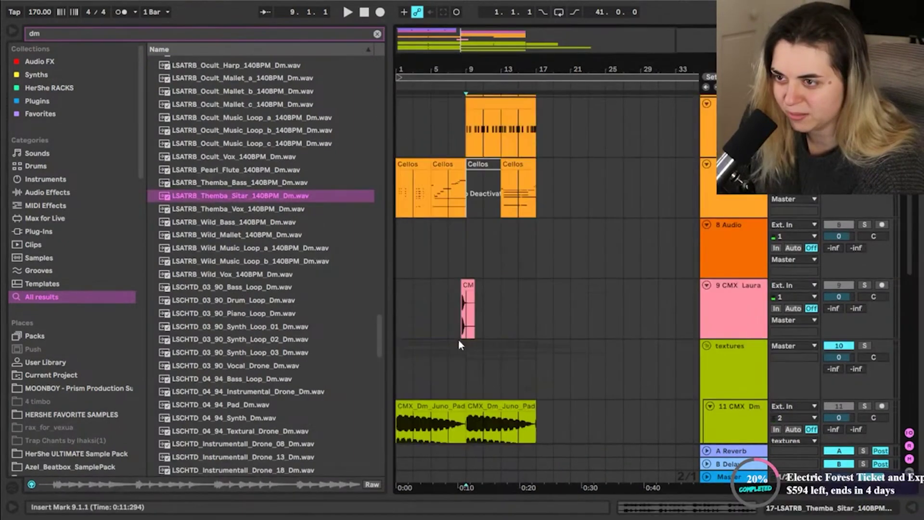
scroll(458, 340, "down", 4)
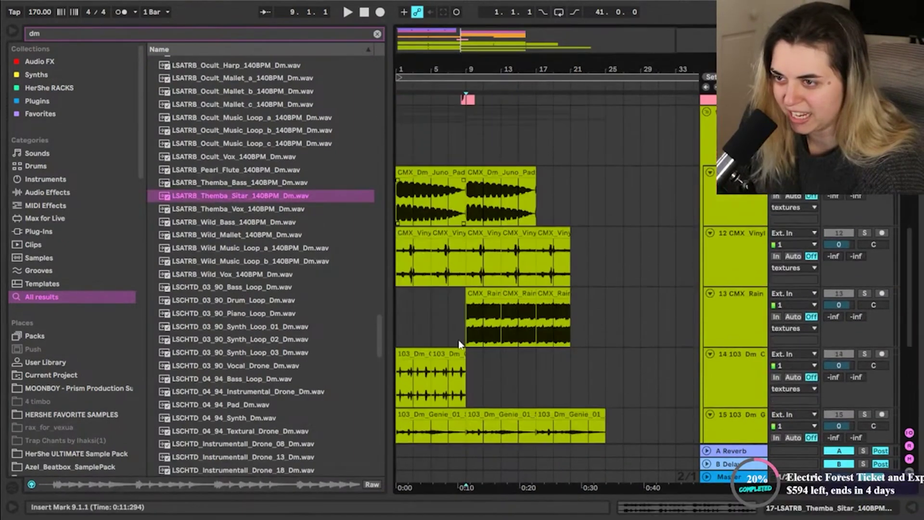
Place LSCHTD_Textural_Drone_19_Dm.wav at bar 1 on textures track 18 and browse the other Dm samples.
scroll(458, 339, "down", 5)
scroll(229, 299, "down", 6)
left_click_drag(226, 301, 400, 390)
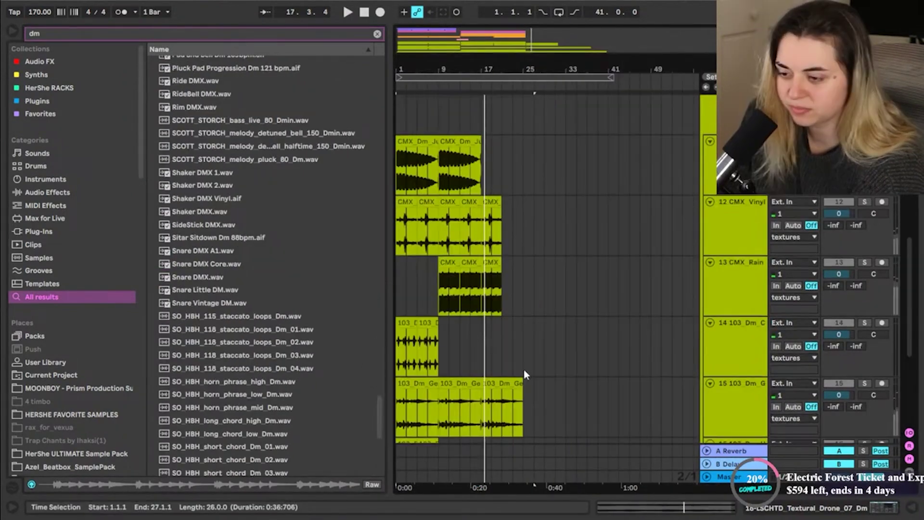
scroll(524, 368, "up", 1)
scroll(515, 360, "up", 5)
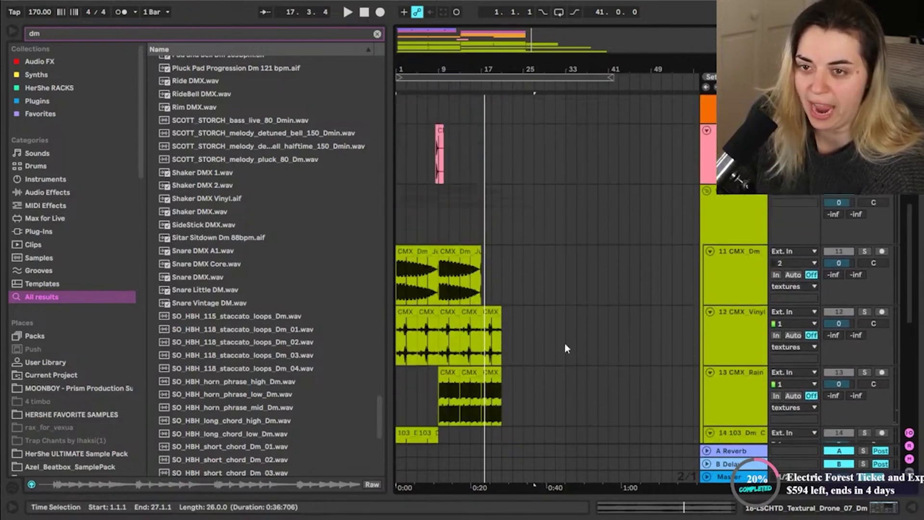
Fold the textures group so its ambient tracks collapse into a single lane.
left_click(706, 193)
left_click(845, 271)
left_click(880, 263)
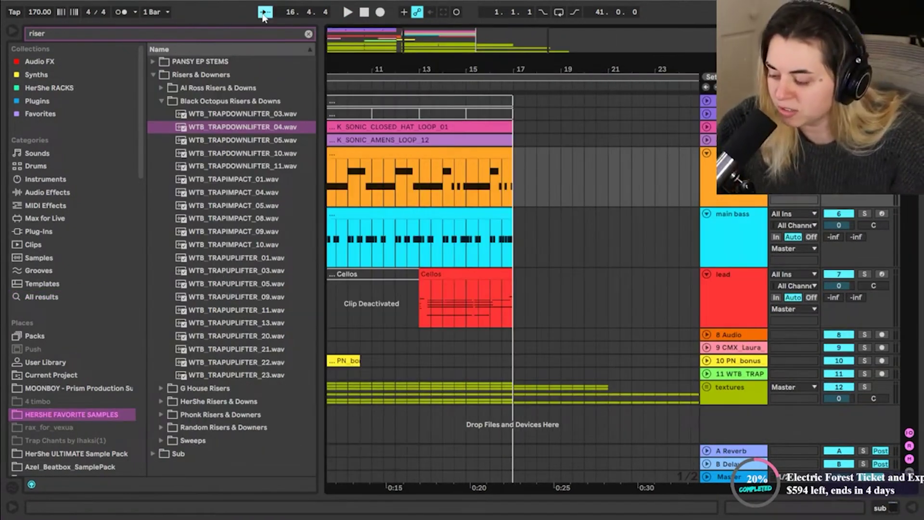
Play the arrangement from bar 1 through the drop to check how the intro, risers and bass section fit together.
left_click_drag(495, 69, 476, 70)
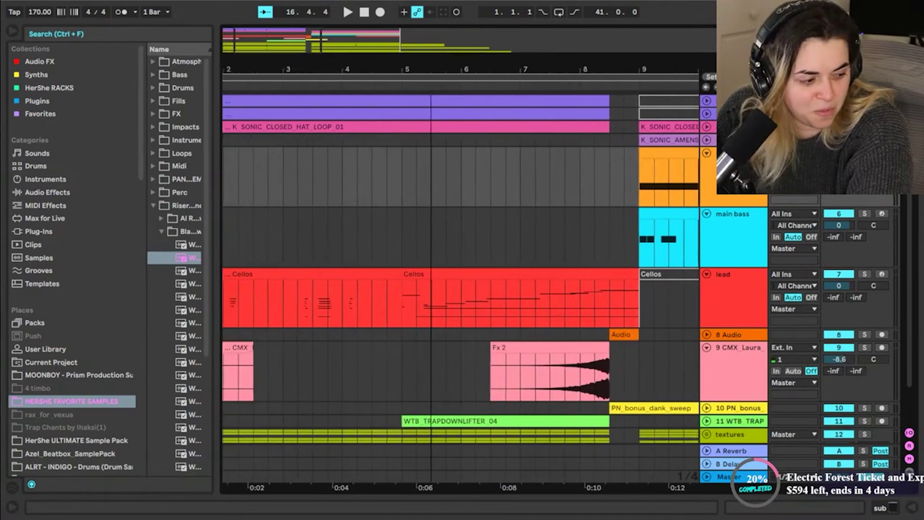
key("plus")
key("plus")
left_click_drag(495, 70, 418, 70)
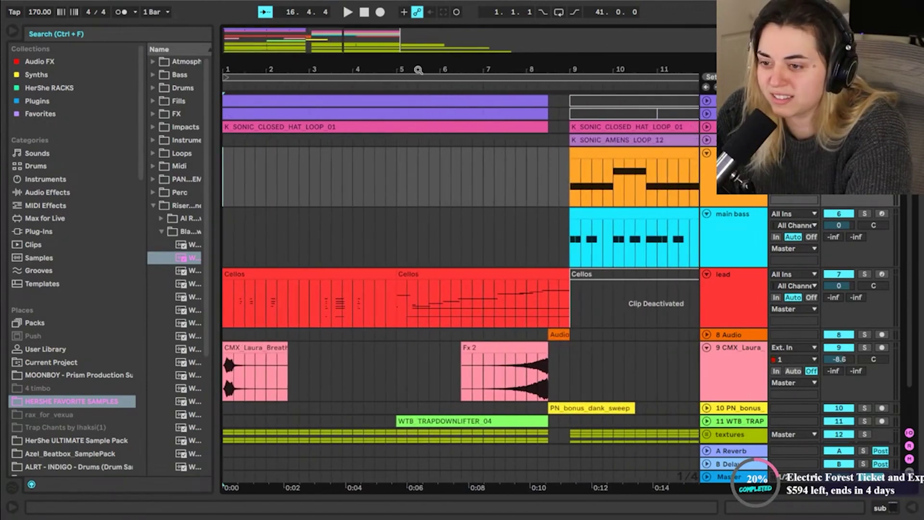
key("space")
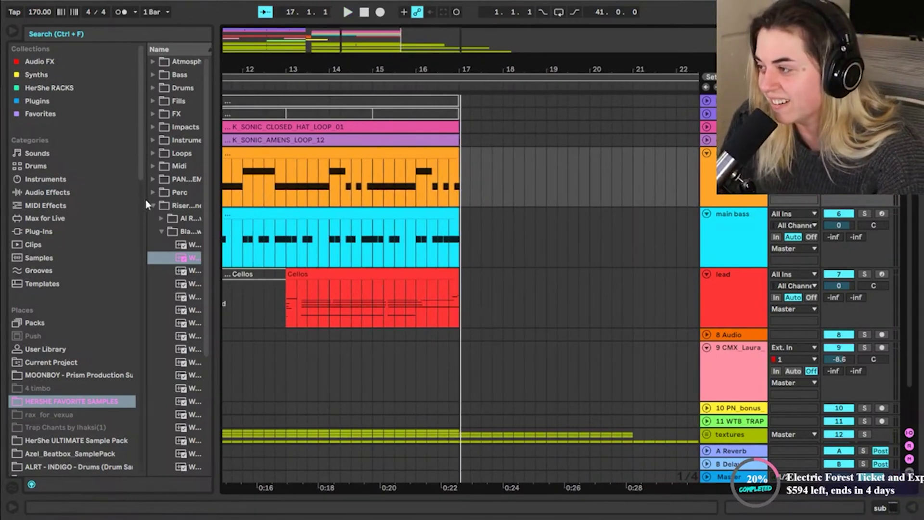
Widen the browser's file list and replay the whole arrangement from the start up to bar 17.
left_click_drag(145, 199, 106, 201)
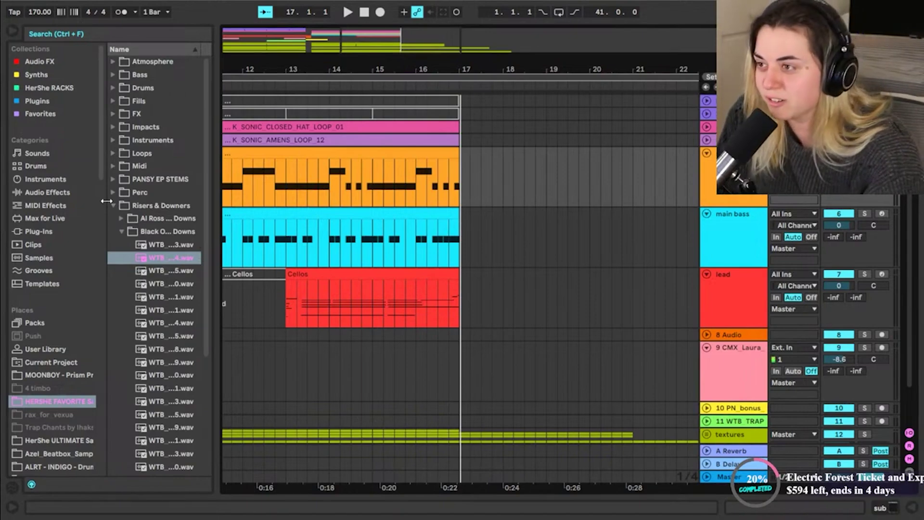
left_click_drag(247, 70, 496, 64)
key("space")
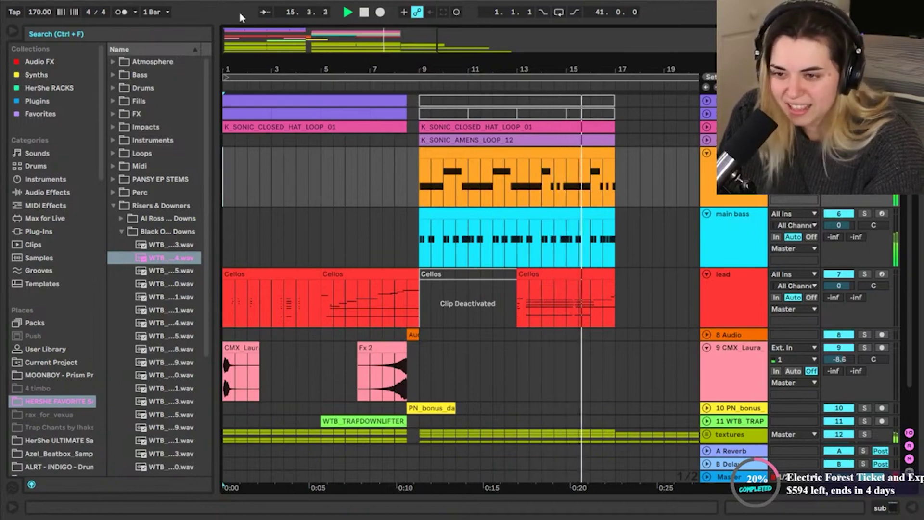
key("space")
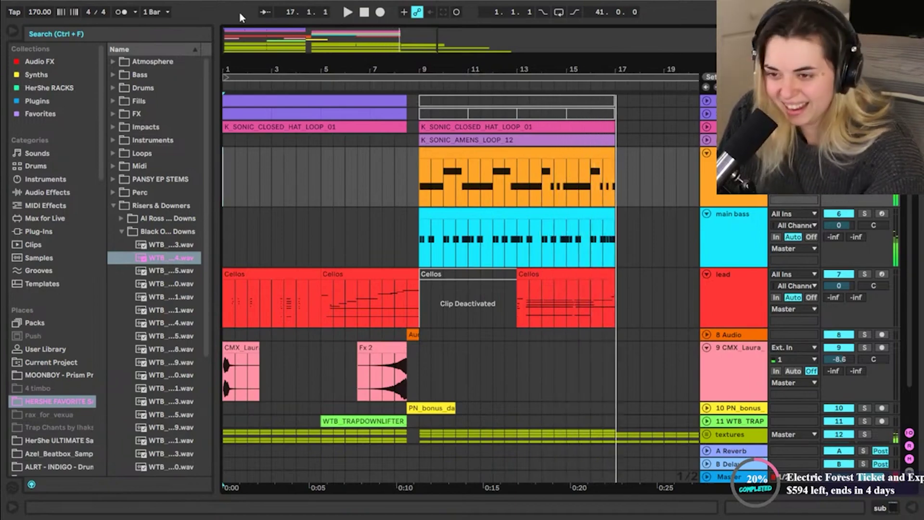
left_click(243, 273)
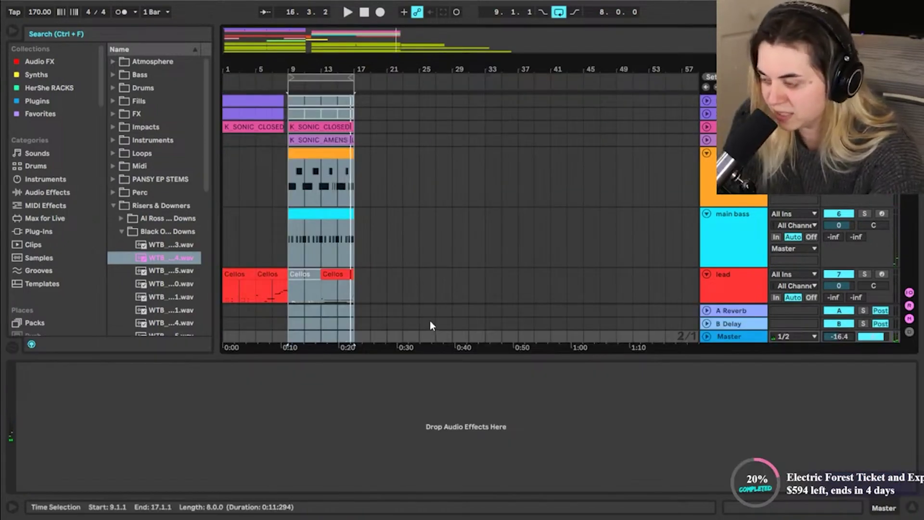
Save the project as an Ableton Live Set with the file name shmegeggy.
key("ctrl+s")
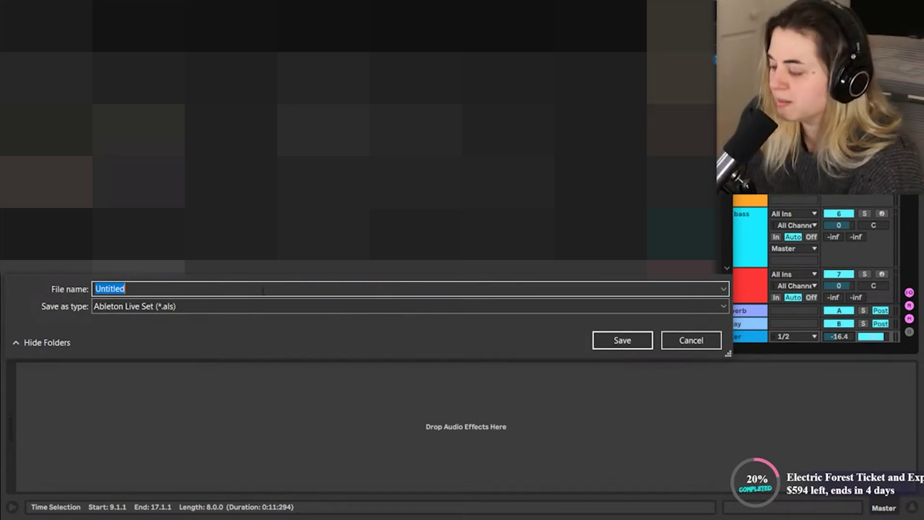
type("shmegeggy")
left_click(639, 343)
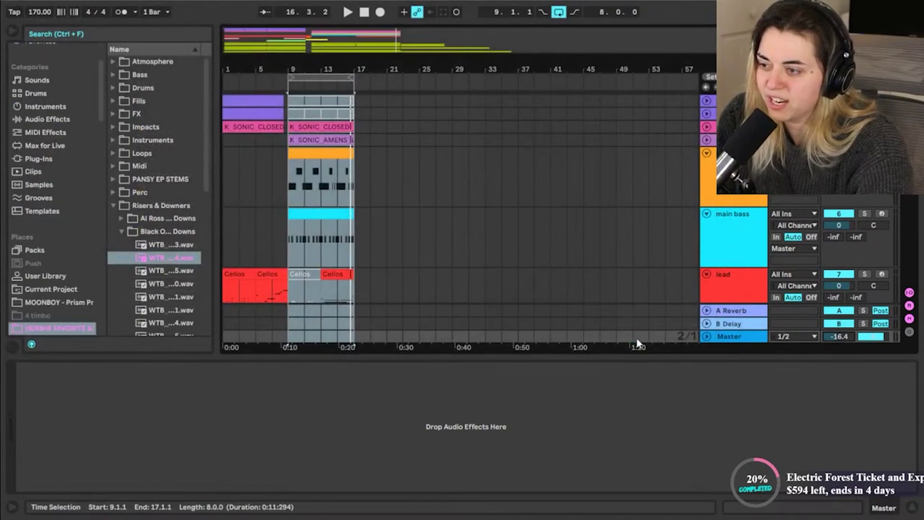